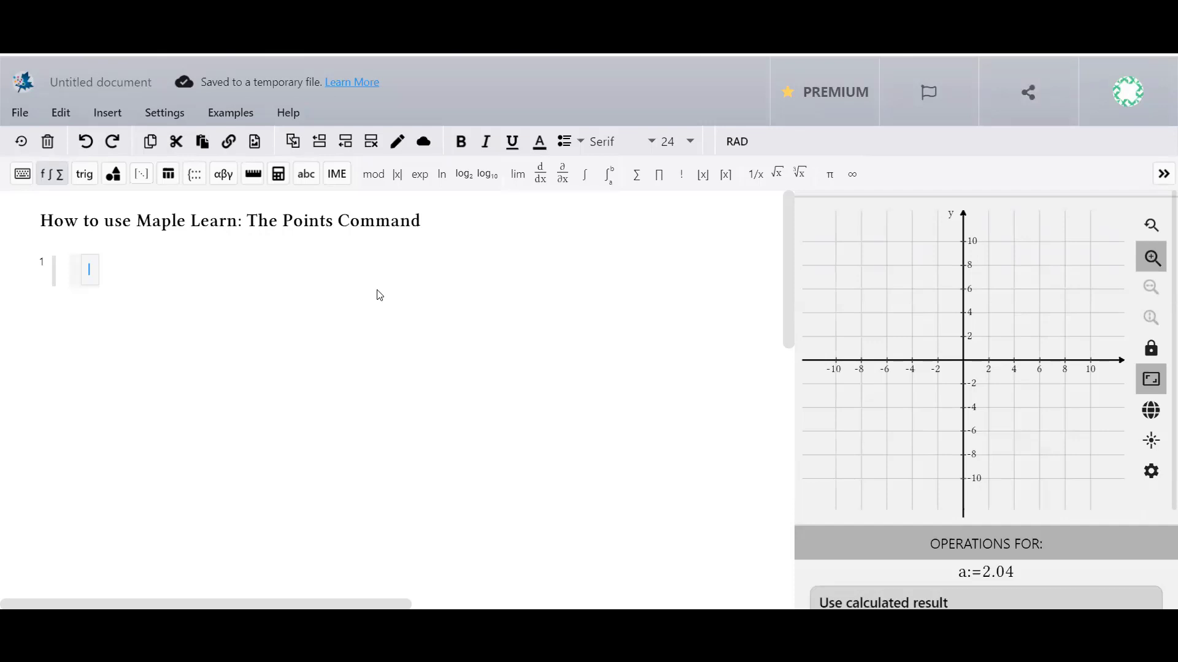
- Insert a Point template from Geometry commands and fill it in as Point(2,3)
left_click(113, 176)
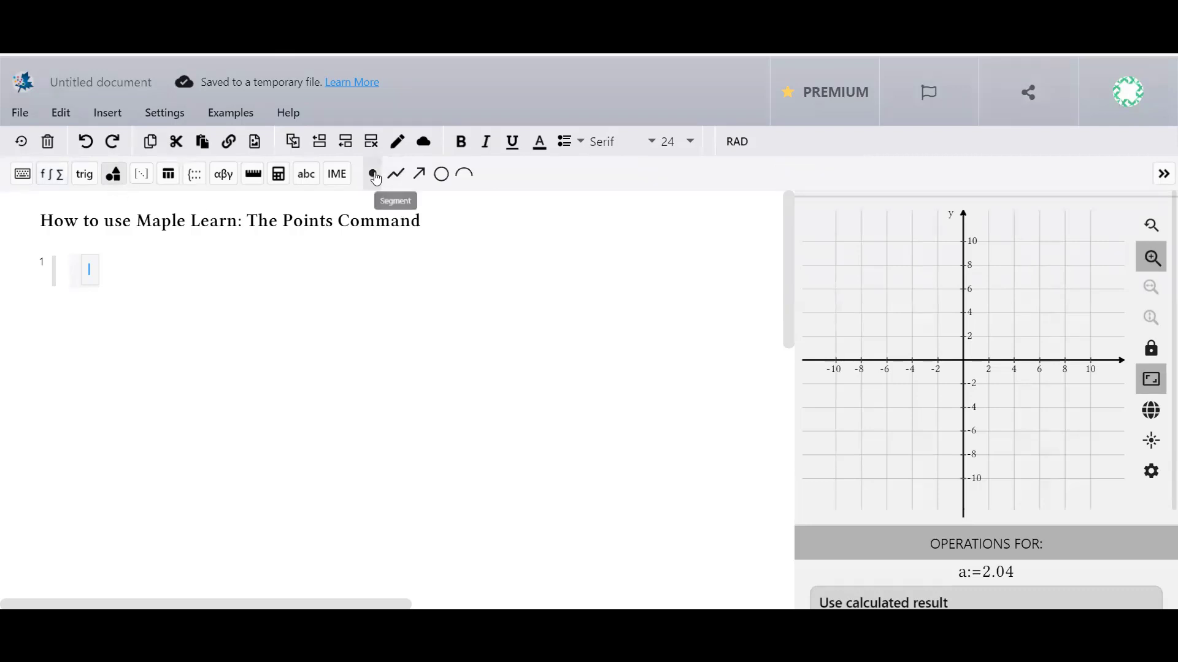
left_click(372, 173)
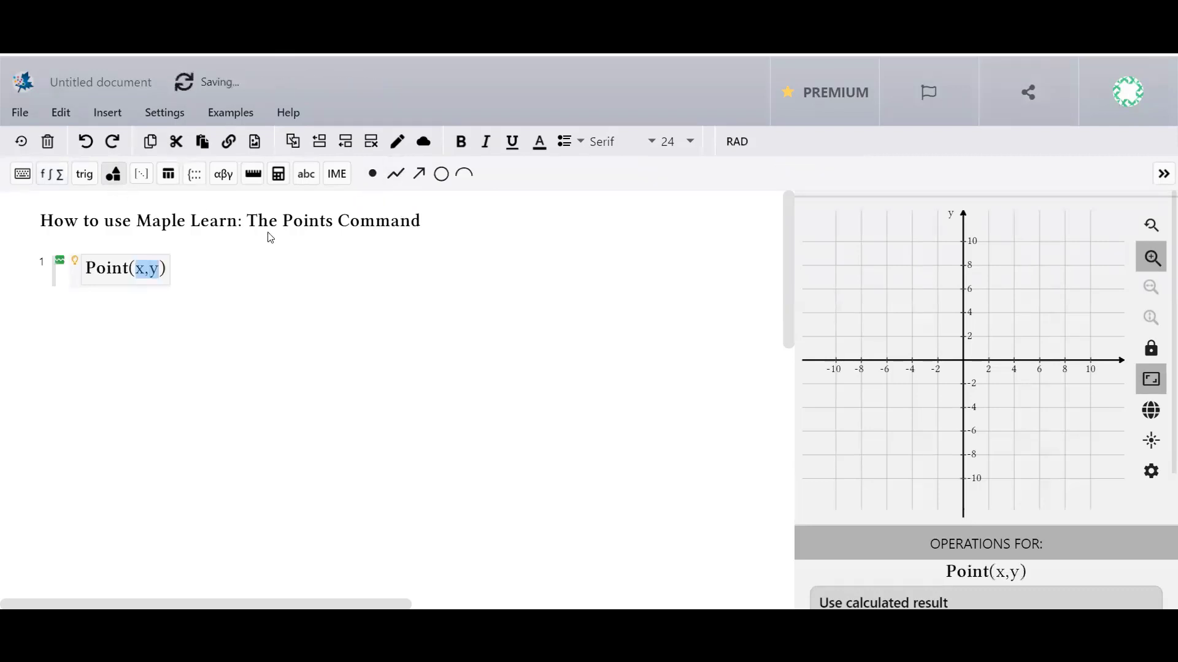
left_click(143, 269)
key("BackSpace")
type("2")
double_click(155, 269)
type("3")
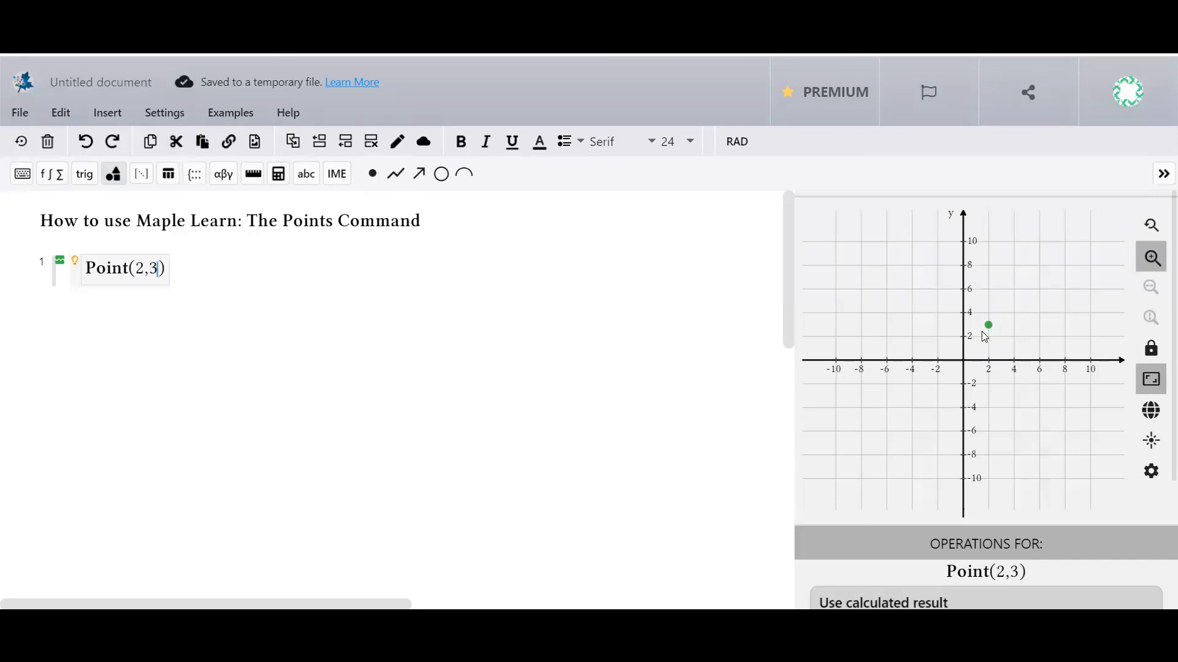
- Add two blank lines above Point(2,3) for a:=3 and f(x):=x^2
left_click(85, 268)
key("Return")
key("Return")
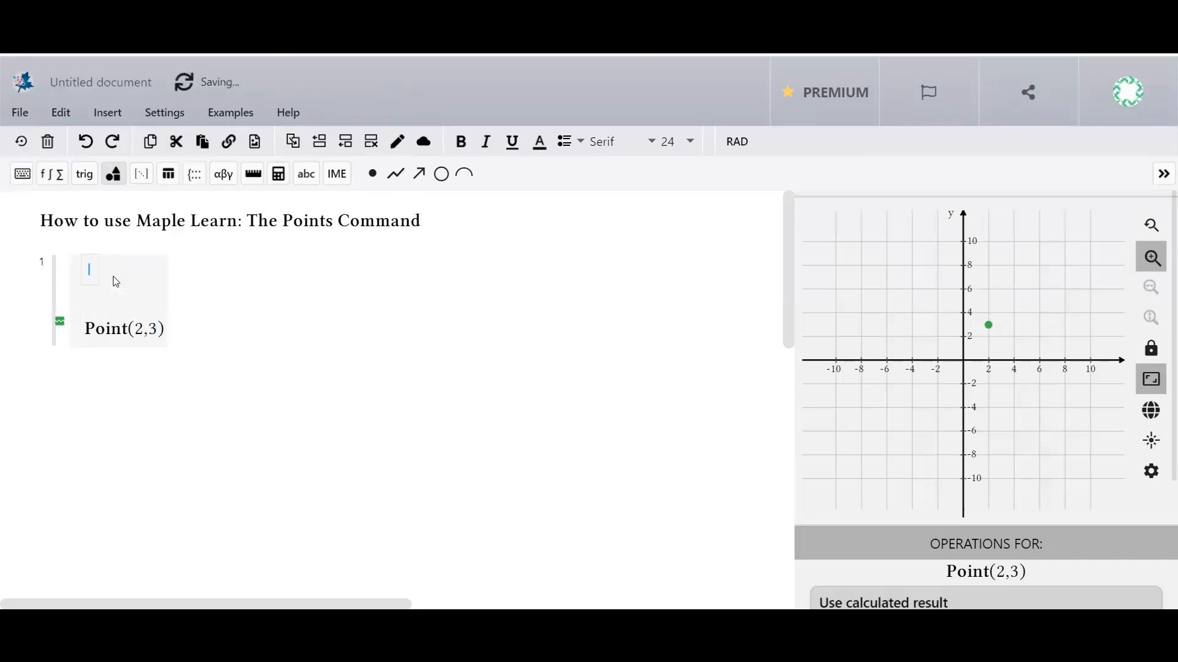
type("a:=3")
key("Return")
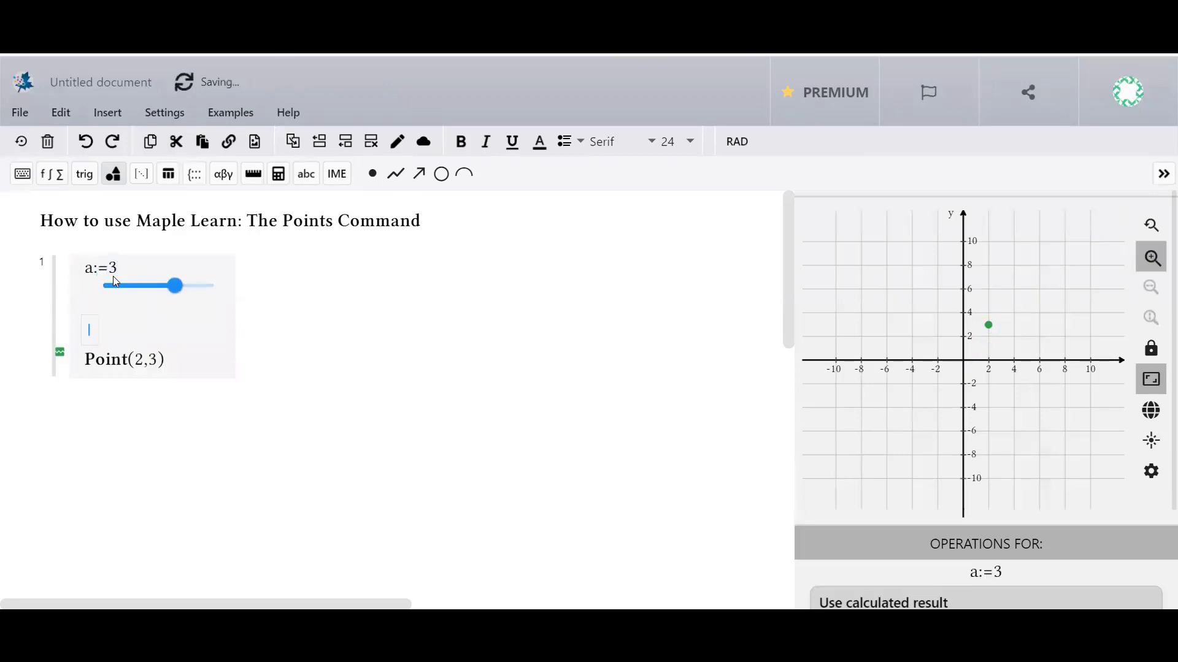
type("f(x)")
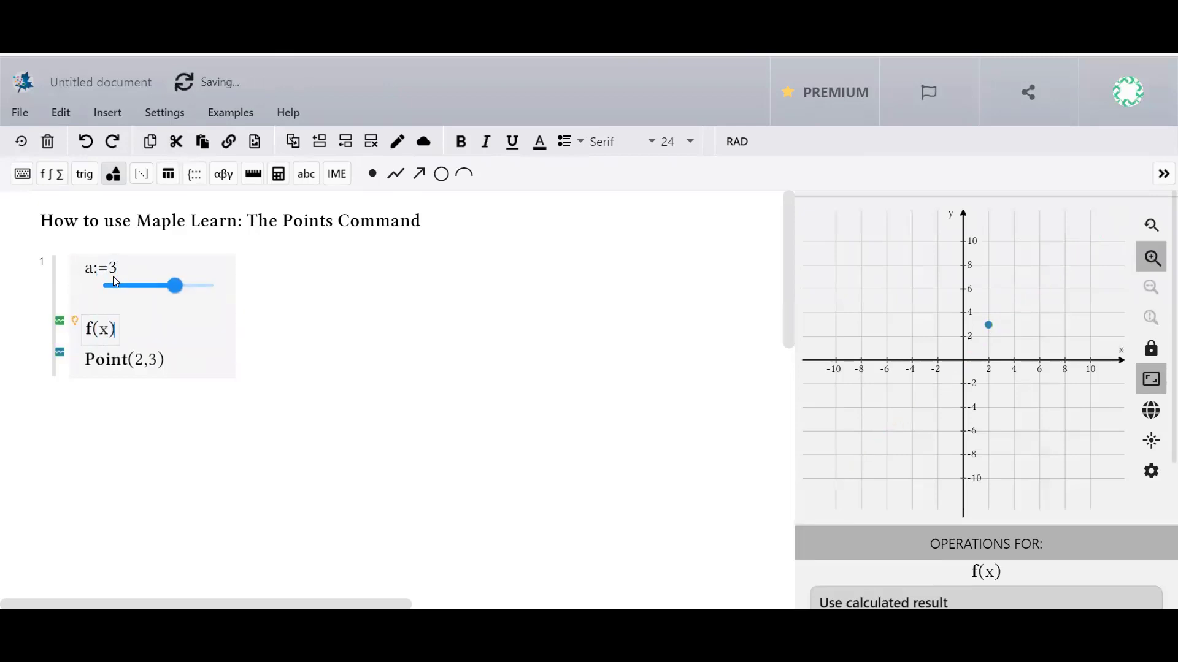
type(":=x")
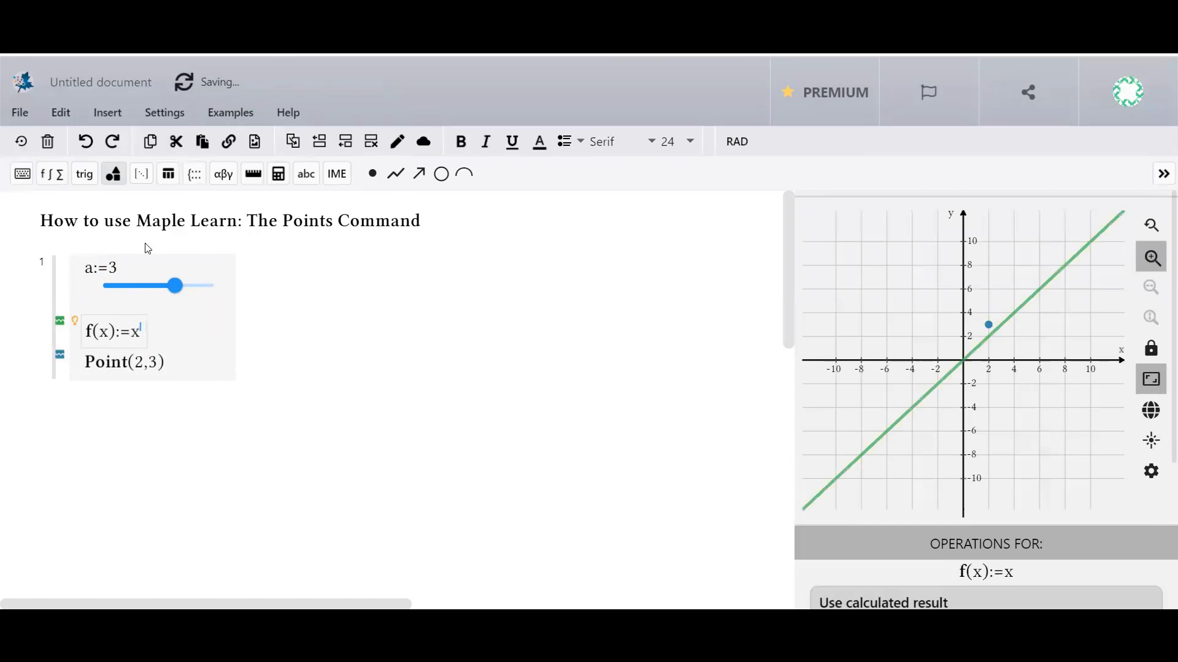
type("^2")
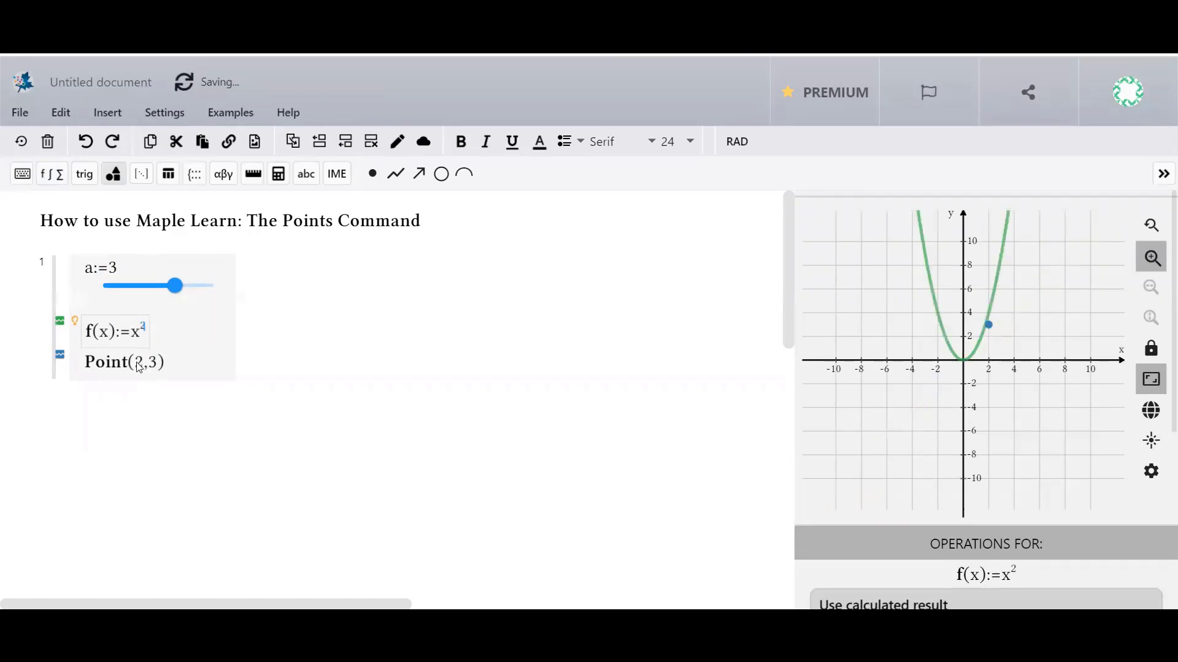
- Redefine the point as Point(a,f(a)) and drag it along the parabola to a=1.70
left_click(138, 367)
key("BackSpace")
type("a")
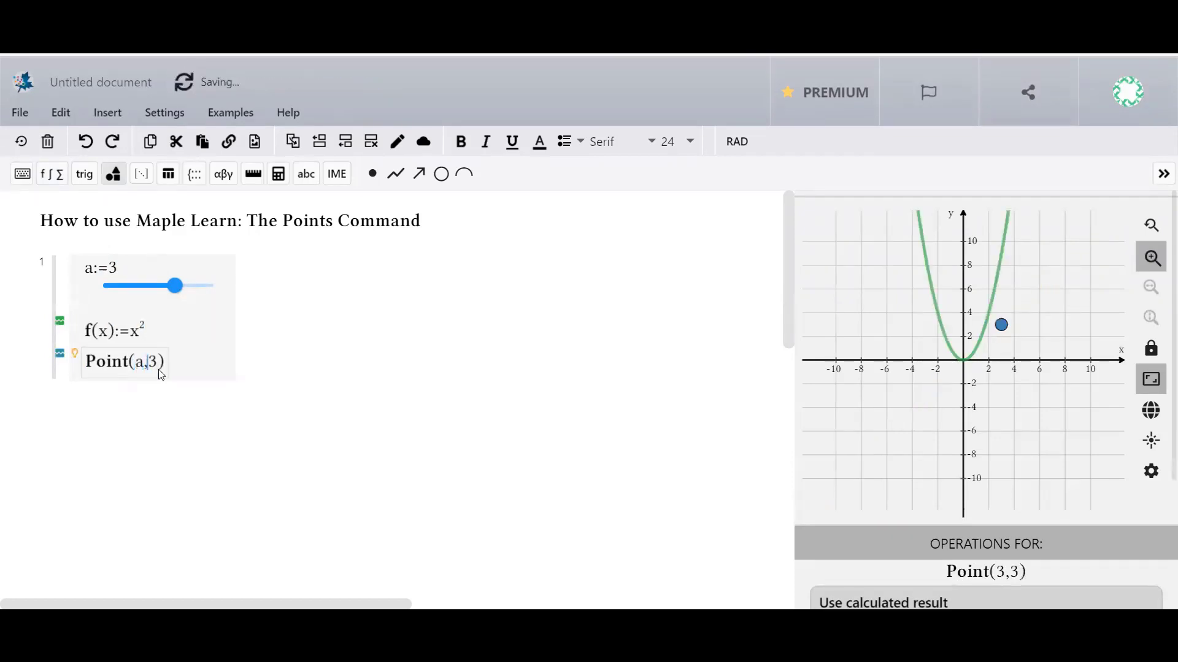
key("Delete")
type("f(a)")
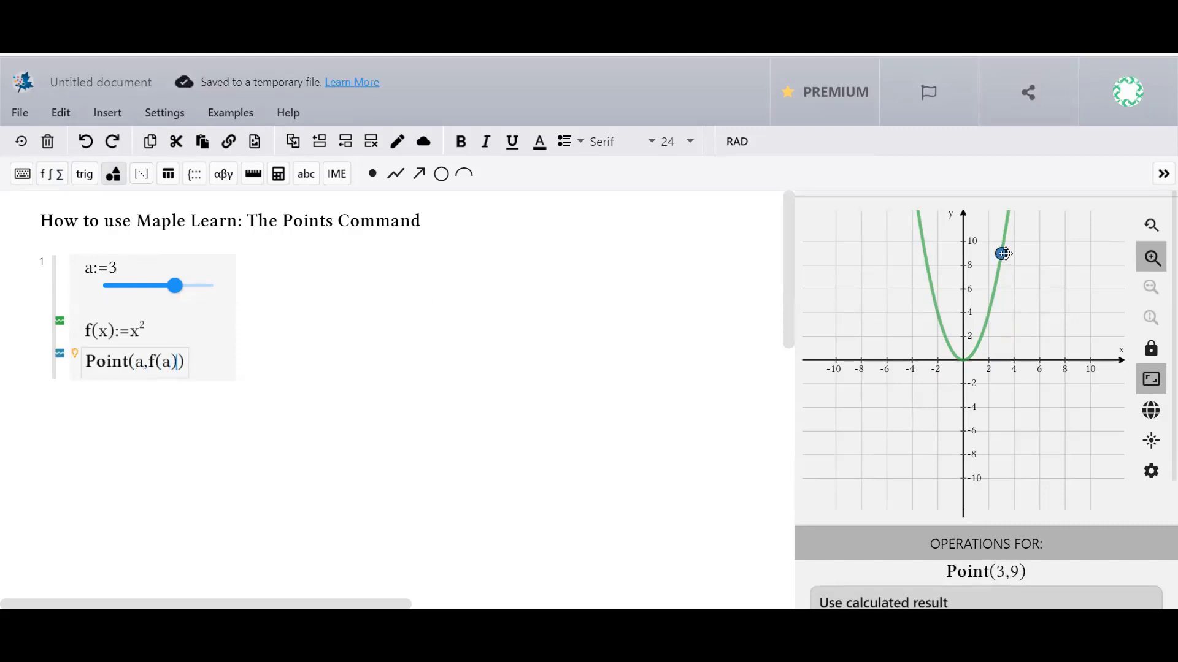
left_click_drag(1003, 252, 985, 326)
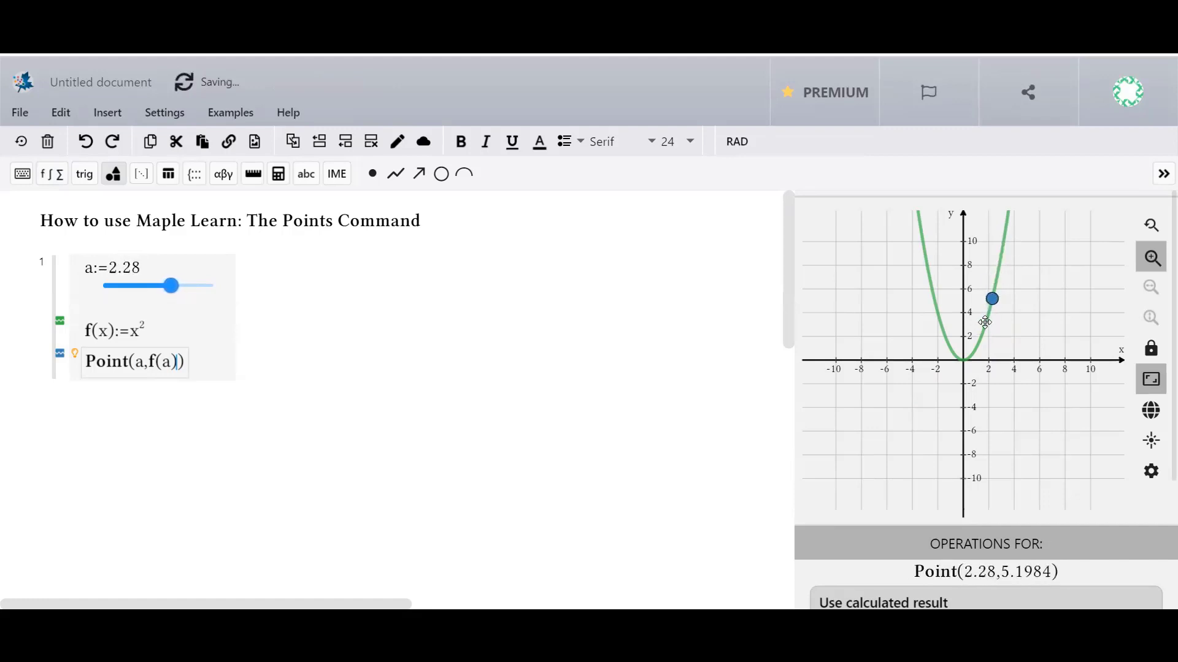
- Prefix Point(a,f(a)) with b:= to name the point b
left_click(87, 361)
type("b:=")
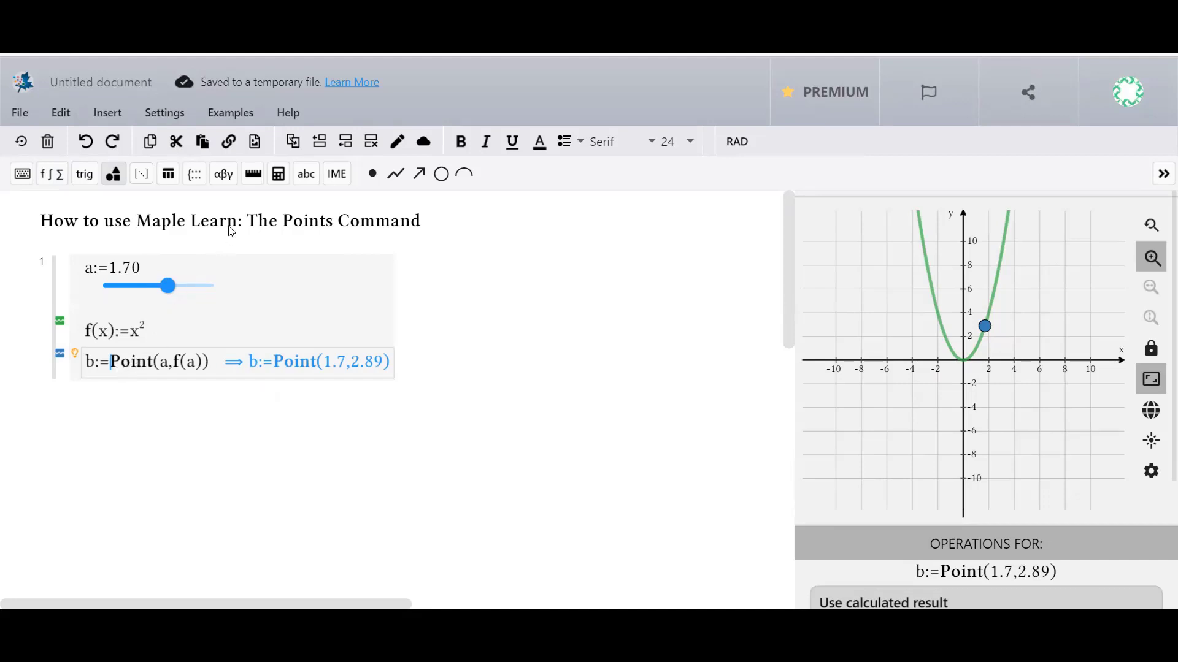
- Open the Examples menu showing topics like Taylor Series Approximation
left_click(232, 111)
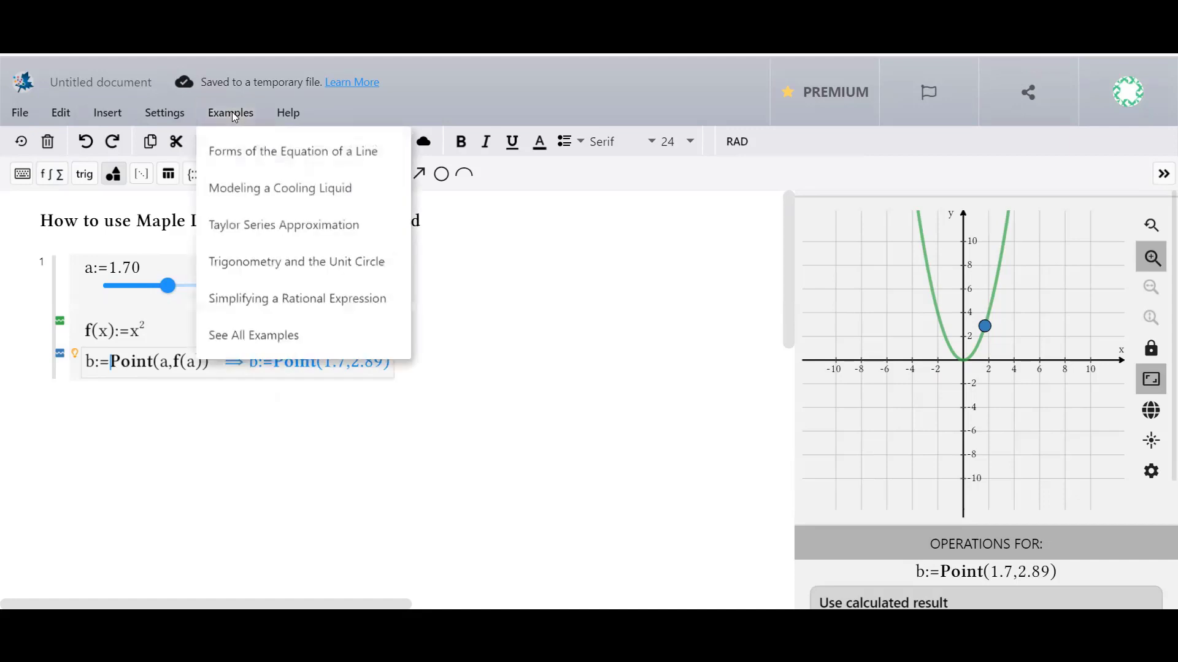